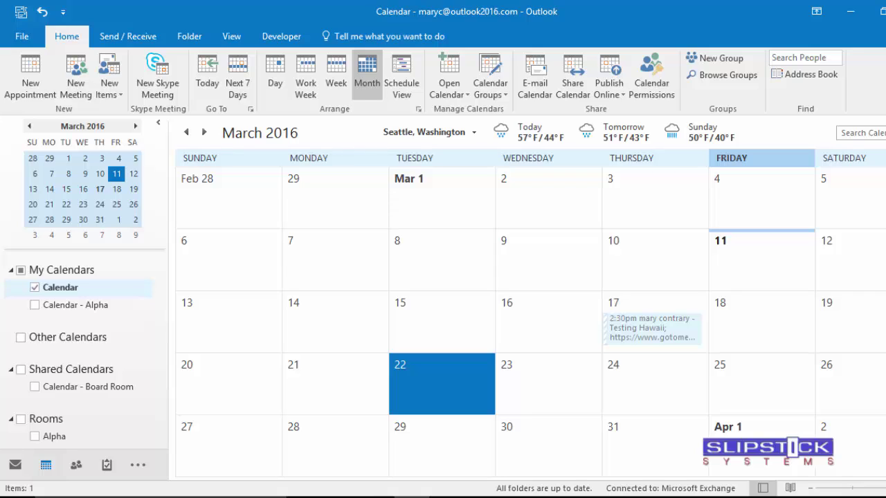
Start a blank meeting request for 3/22/2016, 8:00–8:30 AM.
{"action": "left_click", "coordinate": [75, 86]}
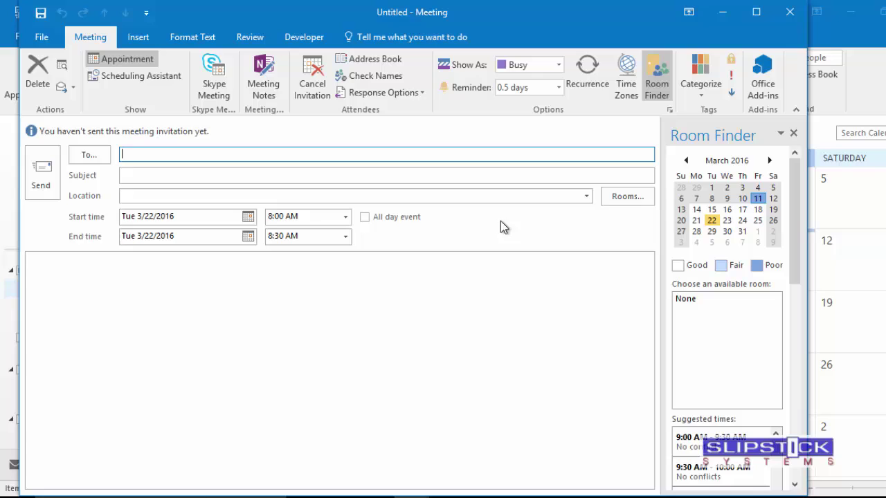
Book the Alpha room for the meeting.
{"action": "left_click", "coordinate": [622, 200]}
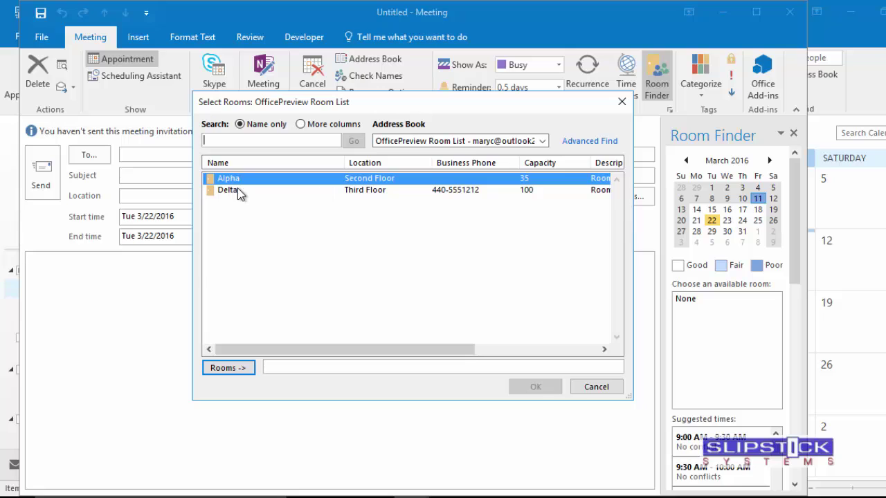
{"action": "left_click", "coordinate": [227, 367]}
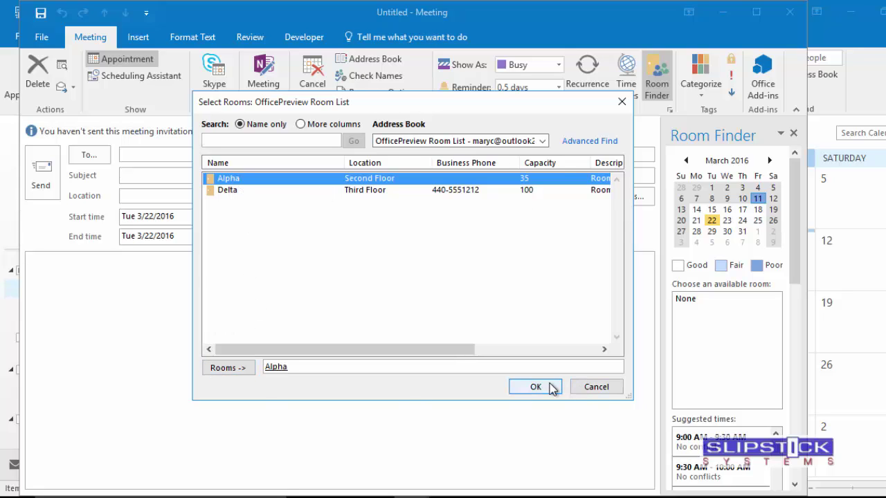
{"action": "left_click", "coordinate": [550, 387]}
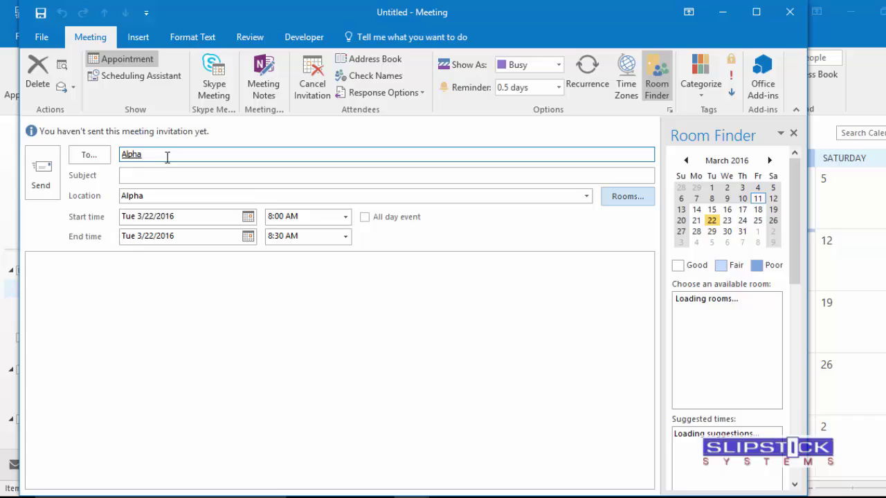
Give the meeting the subject 'Meeting1 3/22 8A' and send the invitation.
{"action": "left_click", "coordinate": [152, 177]}
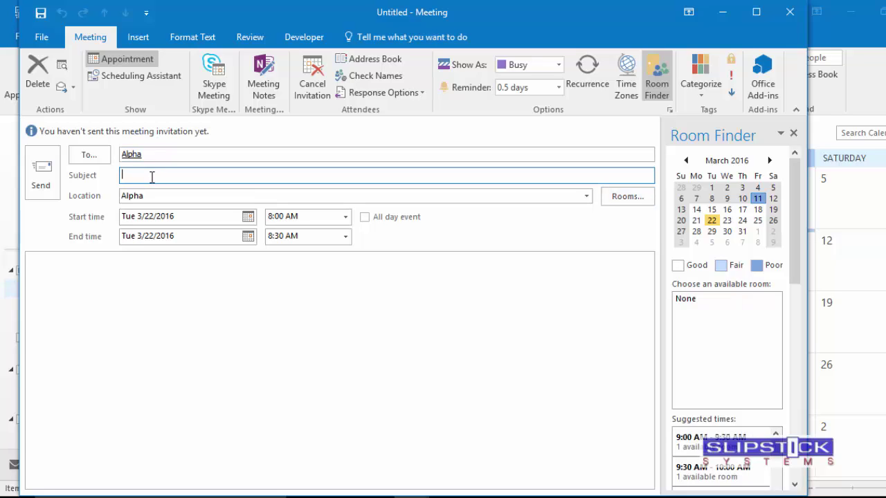
{"action": "type", "text": "Meeting1"}
{"action": "type", "text": " 3/"}
{"action": "type", "text": "22 "}
{"action": "type", "text": "8A"}
{"action": "key", "text": "Tab"}
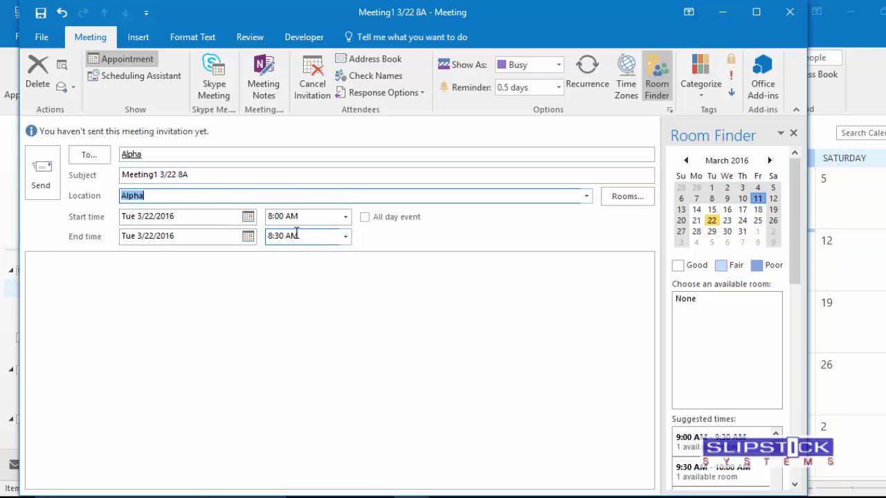
{"action": "left_click", "coordinate": [47, 180]}
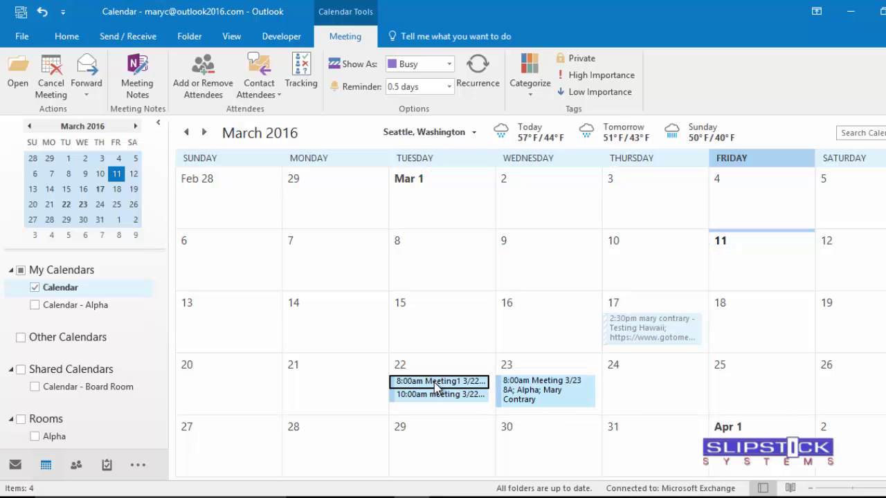
Save the Meeting1 3/22 8A meeting as an iCalendar file and close it.
{"action": "double_click", "coordinate": [436, 384]}
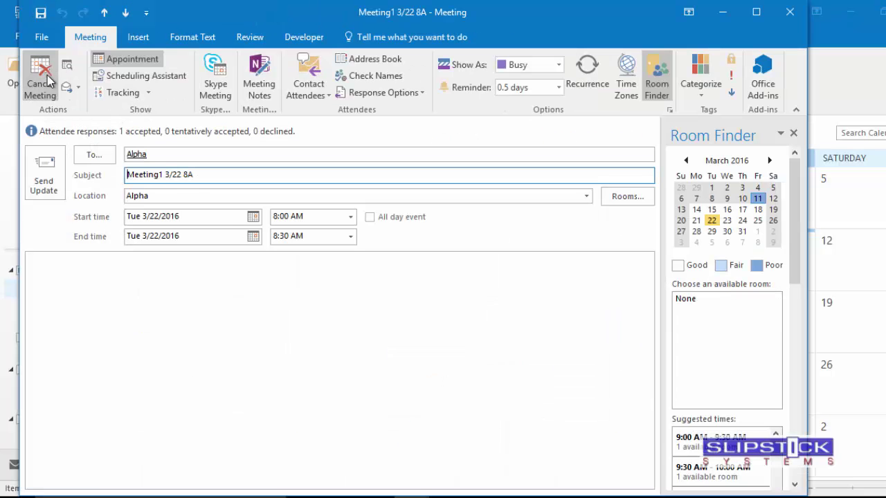
{"action": "left_click", "coordinate": [41, 37]}
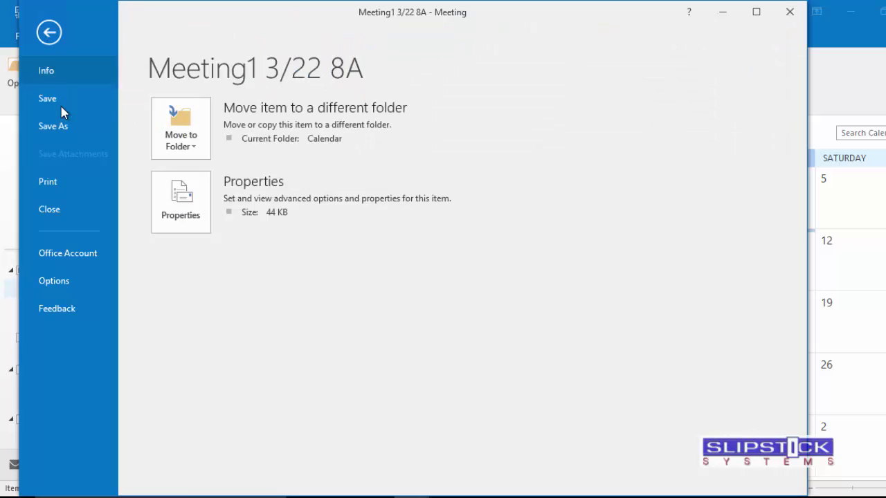
{"action": "left_click", "coordinate": [51, 123]}
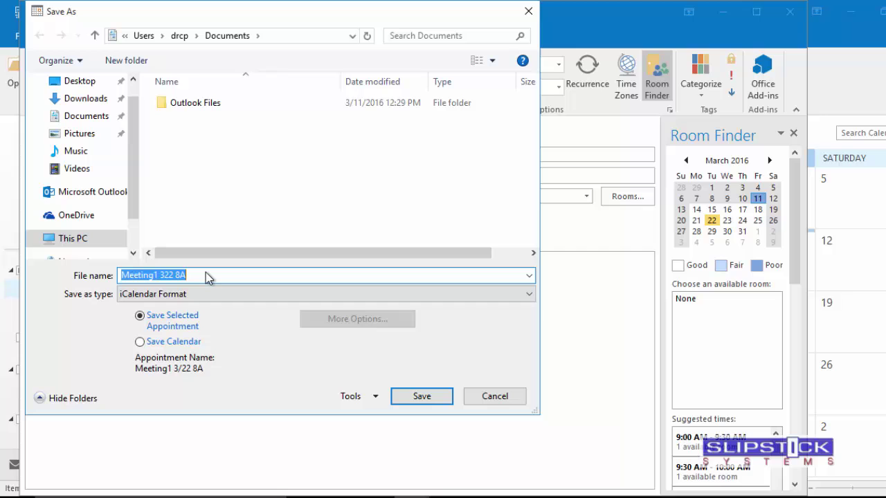
{"action": "left_click", "coordinate": [398, 396]}
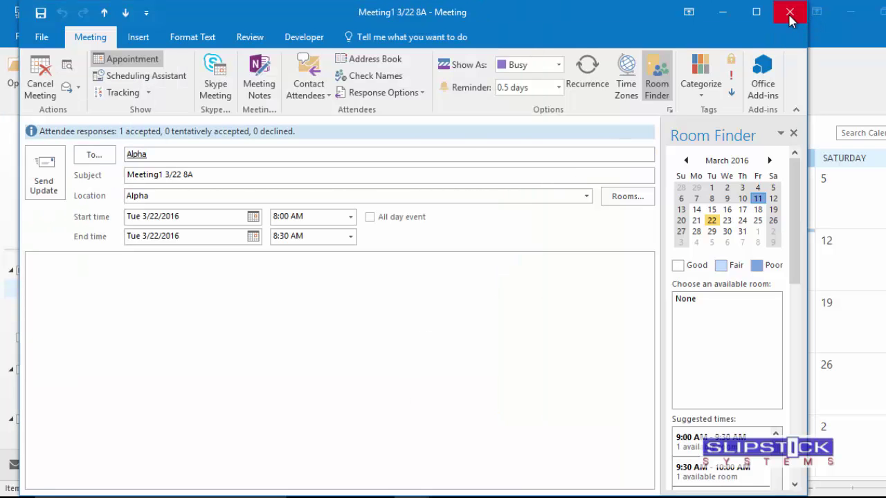
{"action": "left_click", "coordinate": [790, 12]}
Save the 10:00 AM 'meeting 3/22 10a' as an iCalendar file.
{"action": "double_click", "coordinate": [431, 396]}
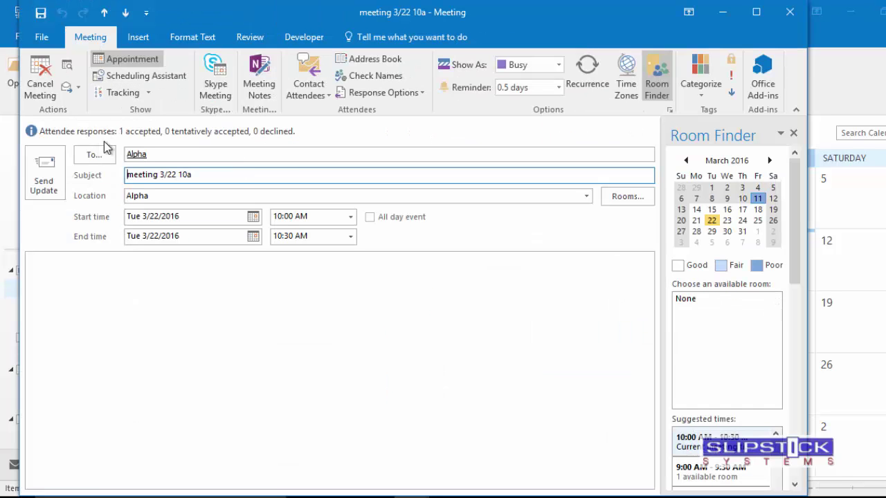
{"action": "left_click", "coordinate": [43, 38]}
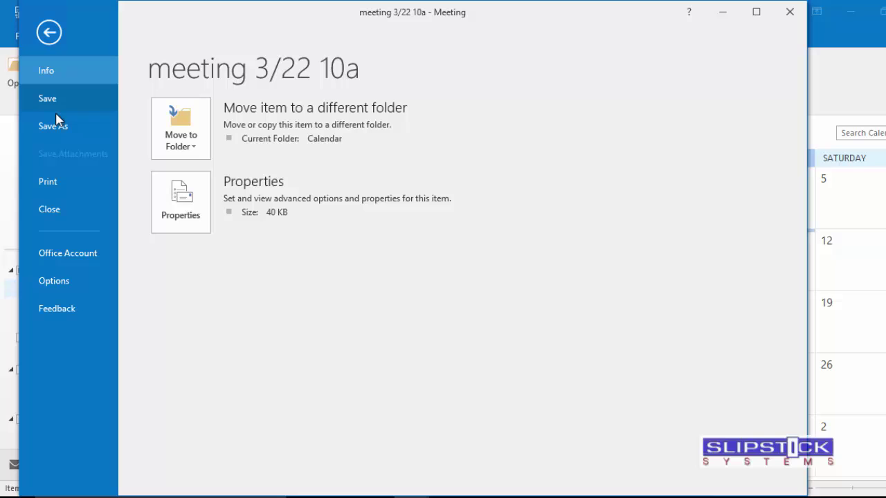
{"action": "left_click", "coordinate": [57, 129]}
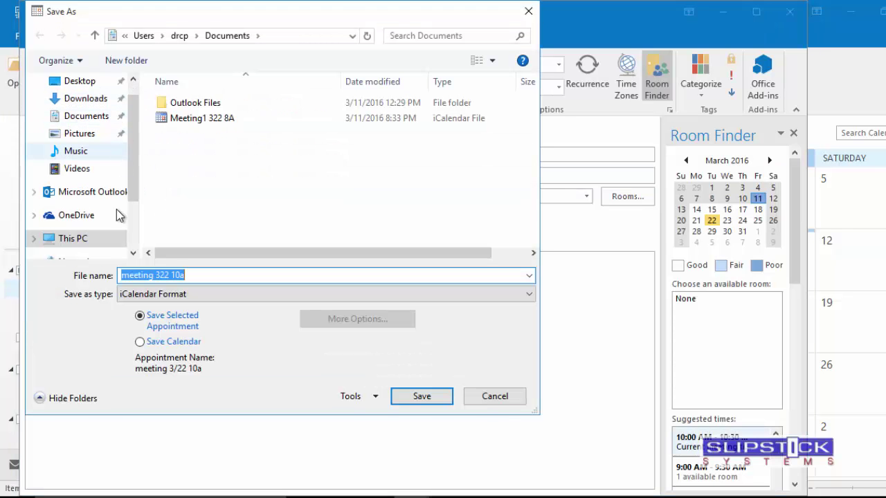
{"action": "left_click", "coordinate": [183, 298]}
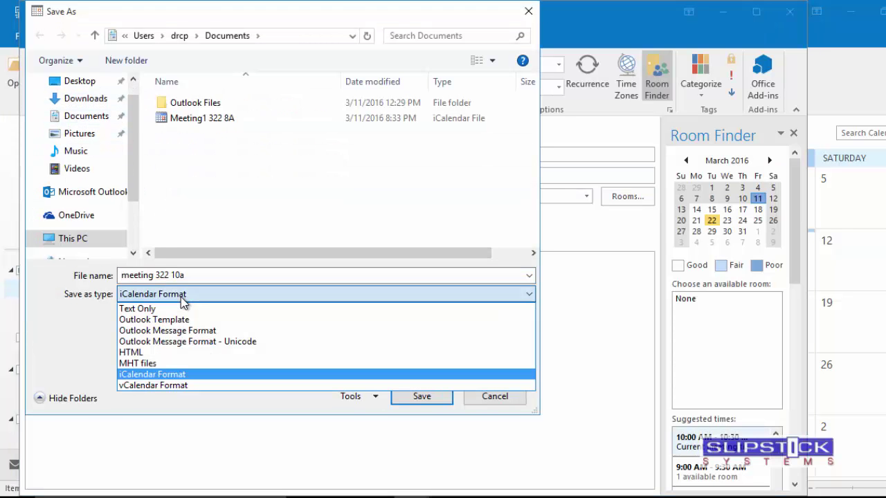
{"action": "left_click", "coordinate": [182, 298]}
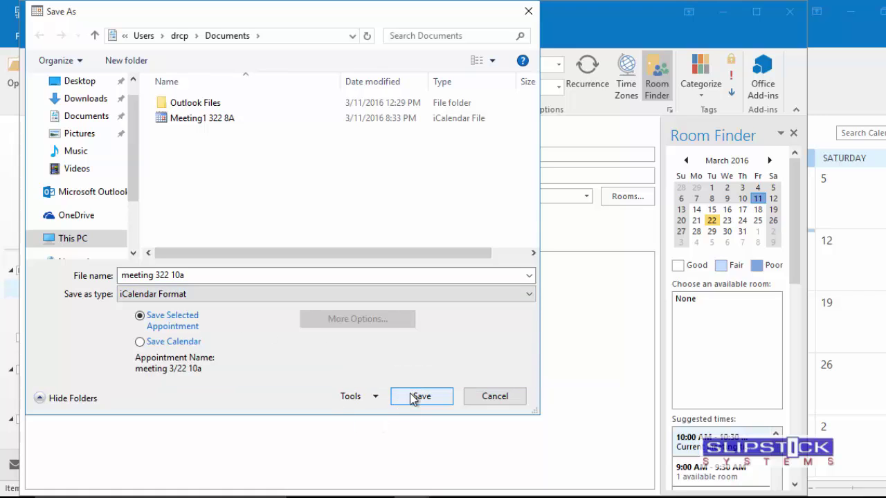
{"action": "left_click", "coordinate": [413, 398]}
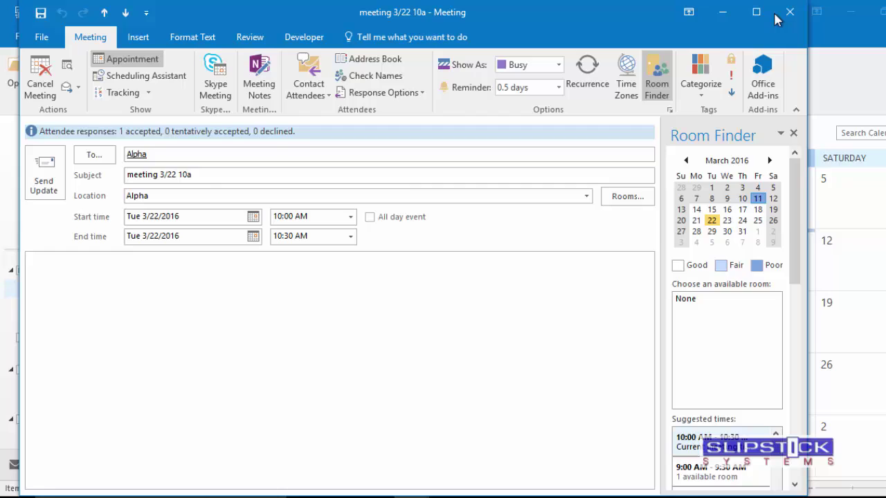
Save the 'Meeting 3/23 8A' meeting as an iCalendar file and close it.
{"action": "left_click", "coordinate": [790, 12]}
{"action": "left_click", "coordinate": [564, 403]}
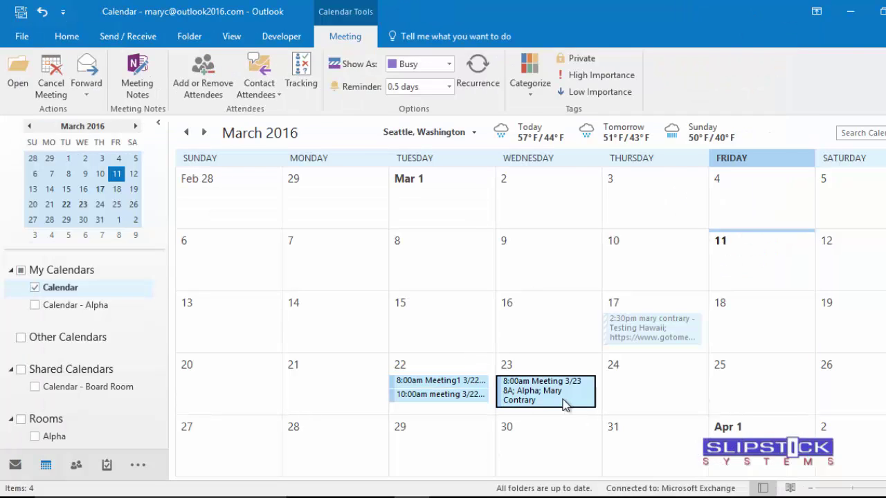
{"action": "double_click", "coordinate": [564, 403]}
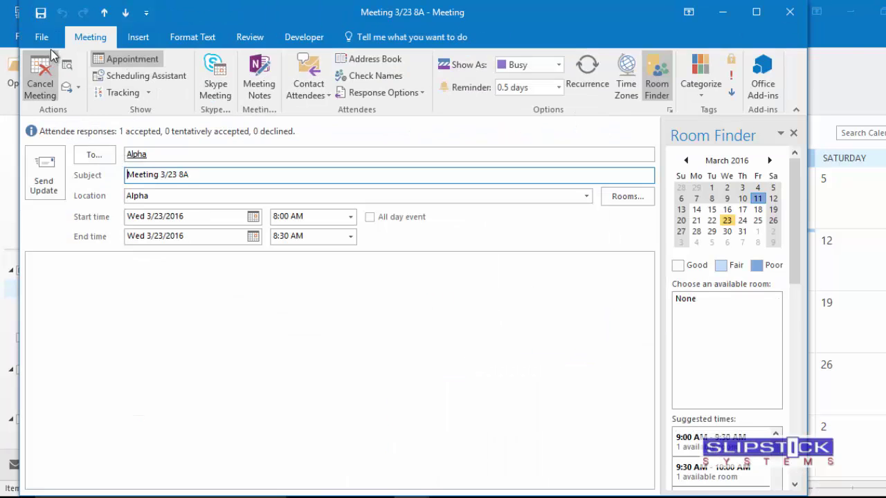
{"action": "left_click", "coordinate": [43, 36]}
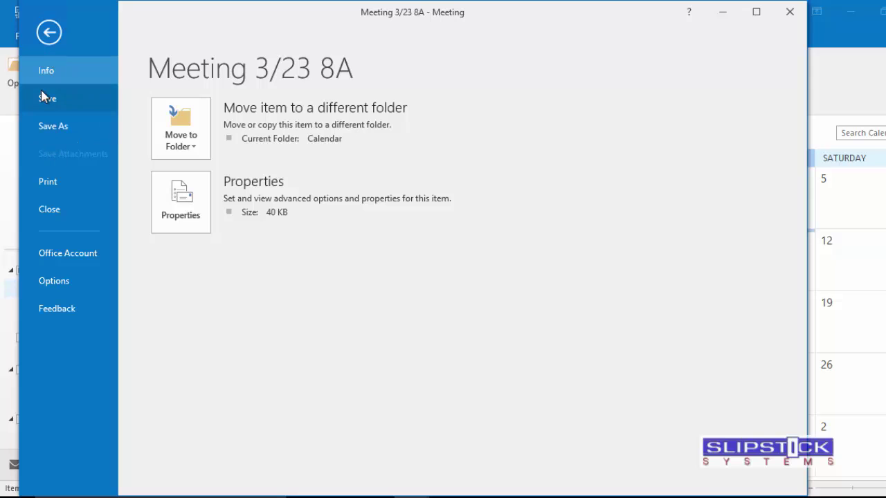
{"action": "left_click", "coordinate": [47, 126]}
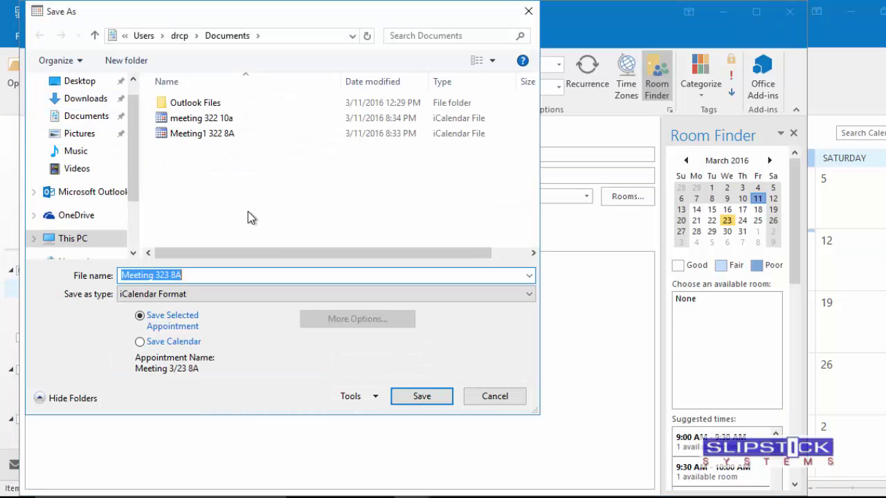
{"action": "left_click", "coordinate": [432, 395]}
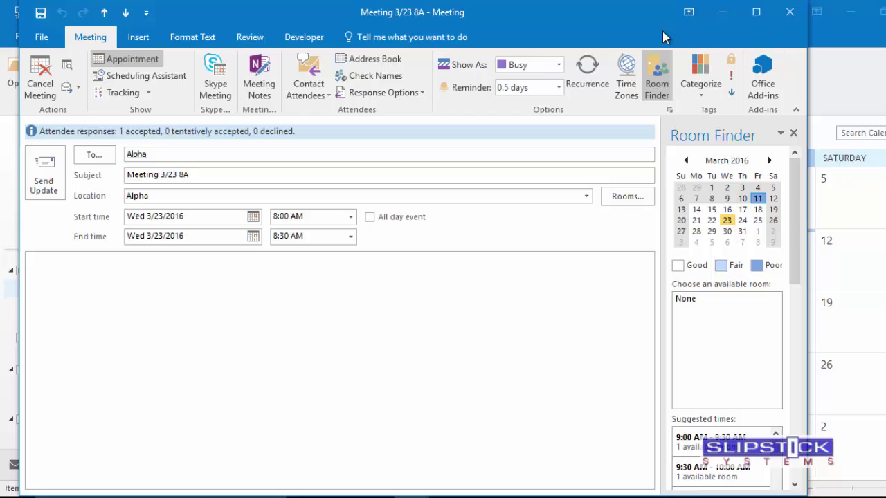
{"action": "left_click", "coordinate": [789, 11]}
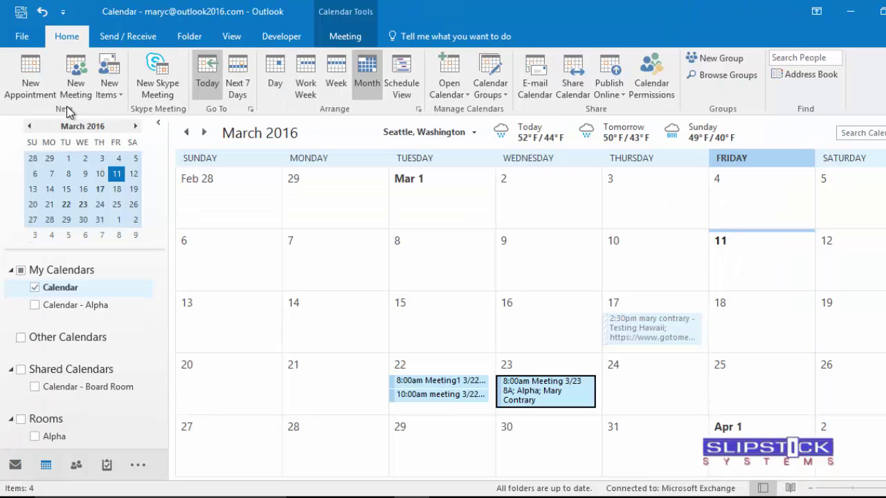
Start a new email with Meeting 323 8A.ics and meeting 322 10a.ics attached.
{"action": "left_click", "coordinate": [109, 90]}
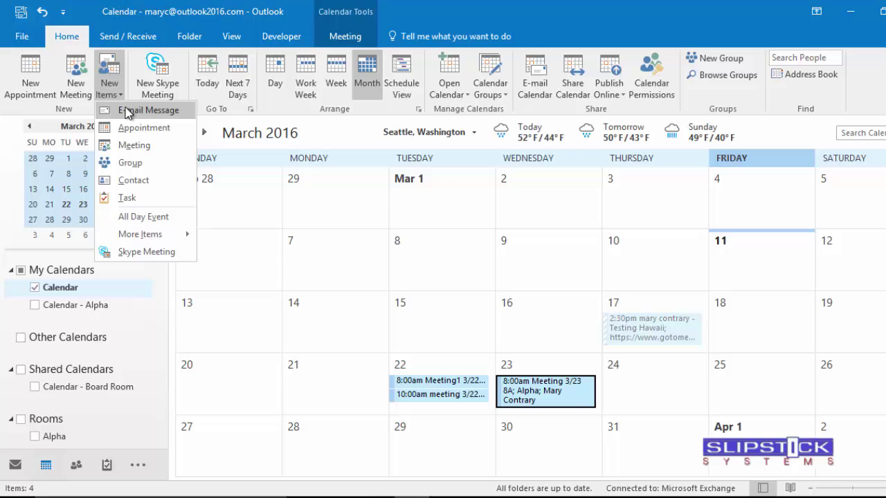
{"action": "left_click", "coordinate": [127, 112]}
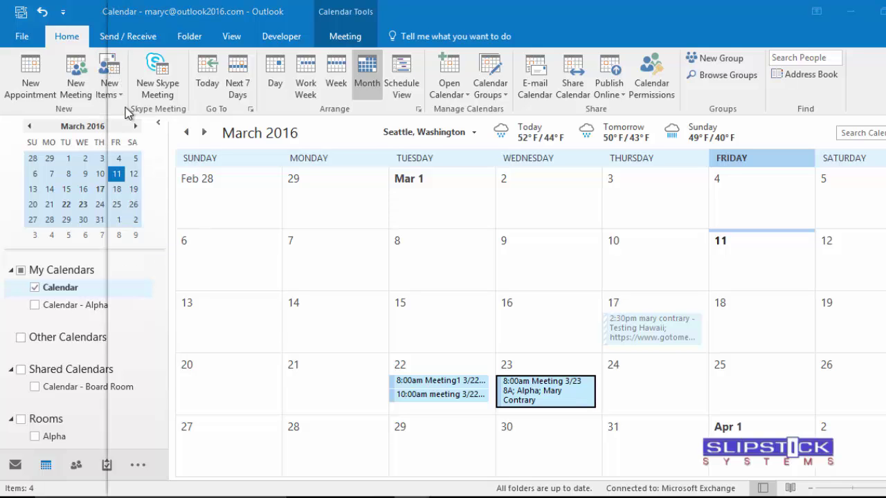
{"action": "left_click", "coordinate": [226, 40]}
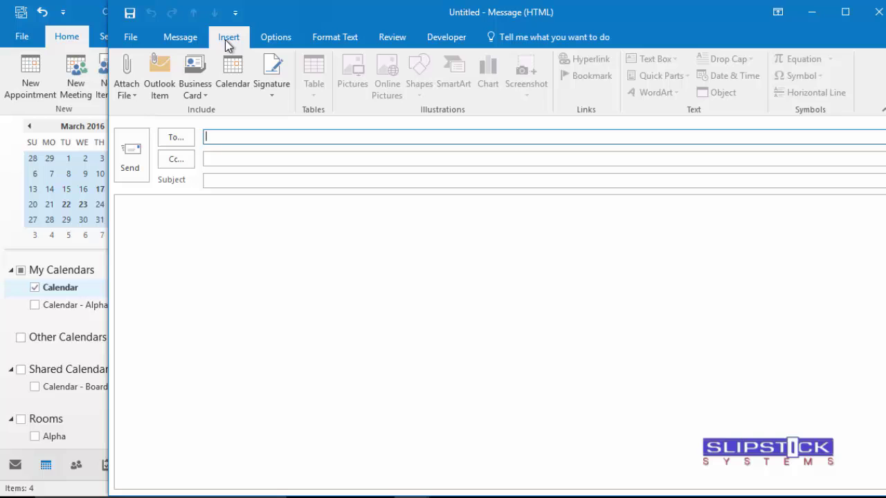
{"action": "left_click", "coordinate": [119, 88]}
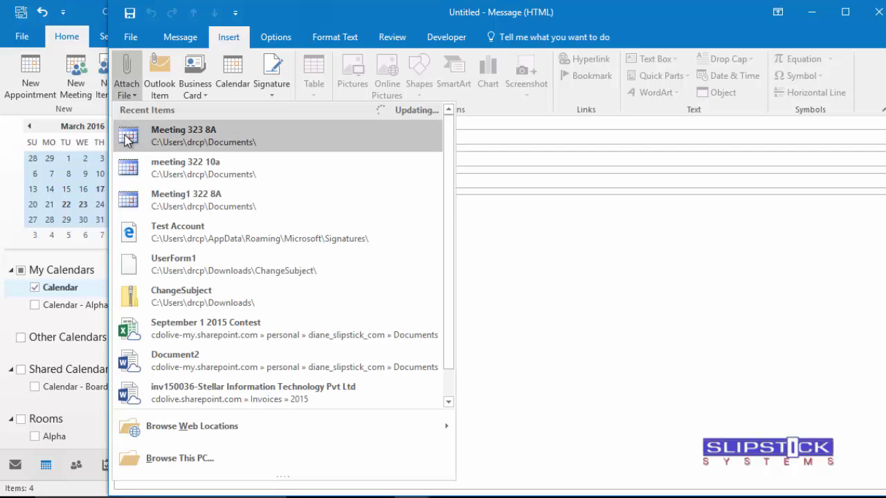
{"action": "left_click", "coordinate": [129, 136]}
{"action": "left_click", "coordinate": [124, 93]}
{"action": "left_click", "coordinate": [134, 167]}
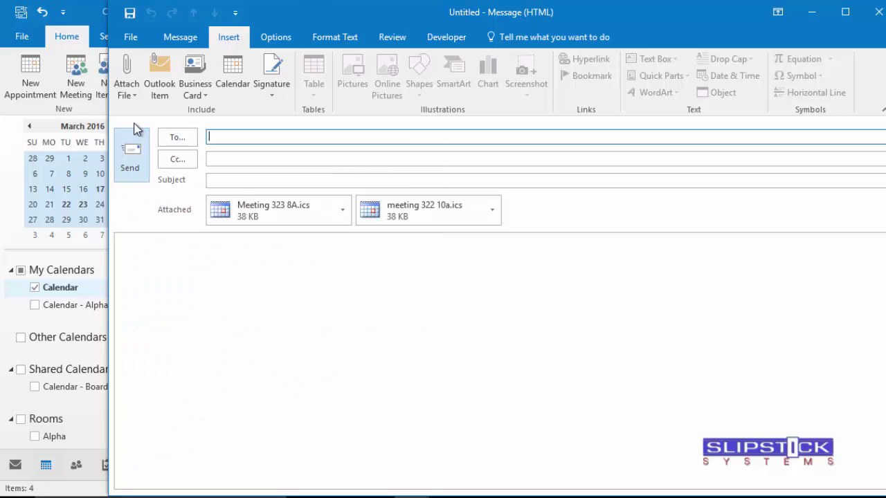
{"action": "left_click", "coordinate": [125, 89]}
Address two recipients and one Cc, subject 'pick one of these meetings', and send.
{"action": "key", "text": "Escape"}
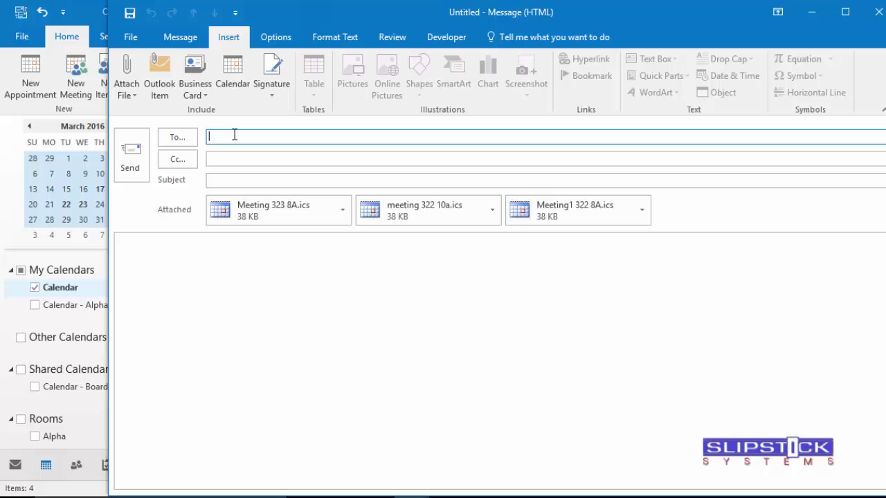
{"action": "type", "text": "dia"}
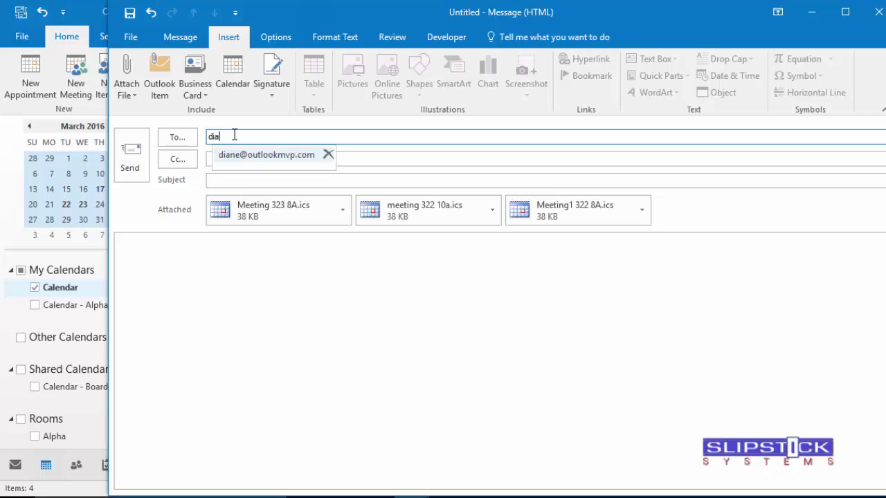
{"action": "key", "text": "Return"}
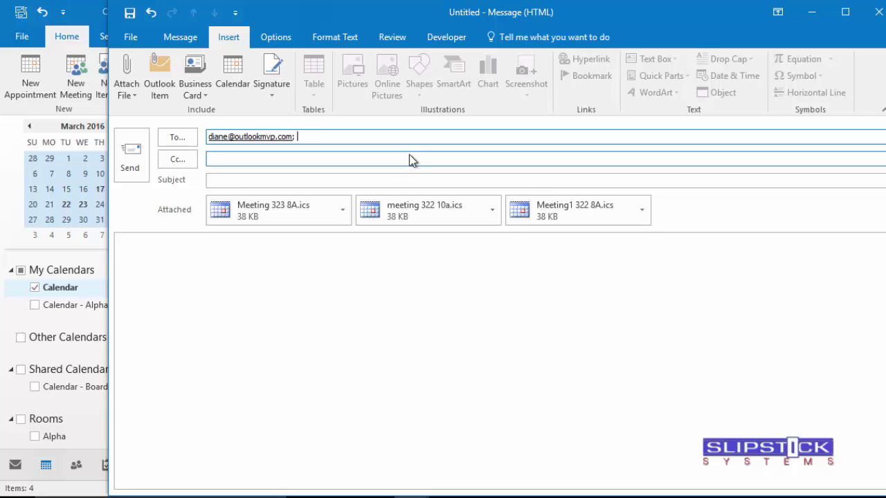
{"action": "type", "text": "pore"}
{"action": "key", "text": "Tab"}
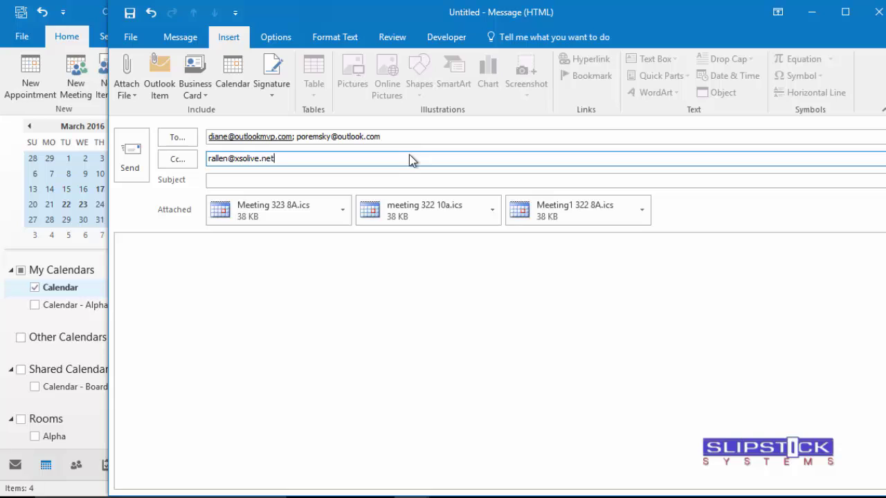
{"action": "key", "text": "Tab"}
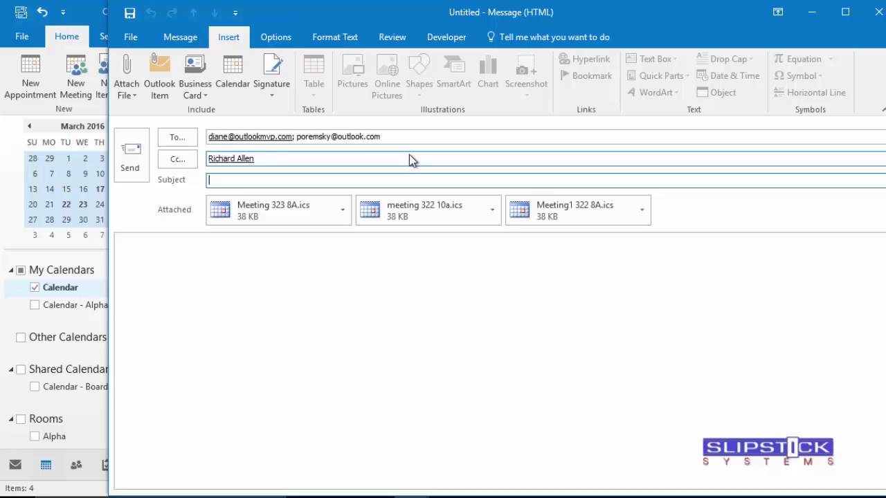
{"action": "type", "text": "pick one of these meetings"}
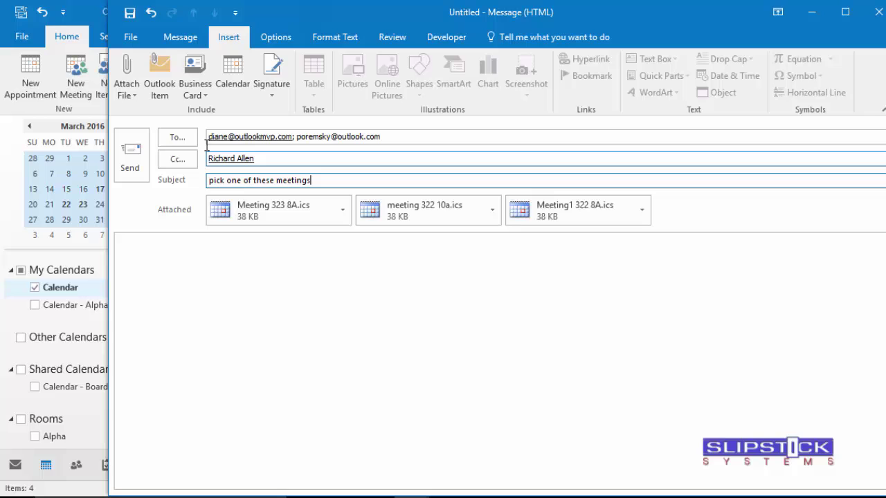
{"action": "left_click", "coordinate": [128, 166]}
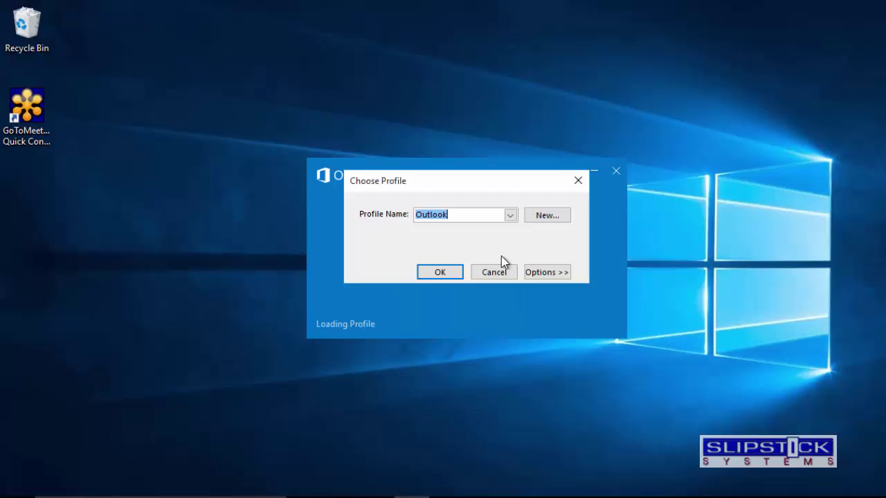
Relaunch Outlook under the recipient's profile and open the Meeting1 322 8A attachment.
{"action": "left_click", "coordinate": [510, 215]}
{"action": "left_click", "coordinate": [461, 265]}
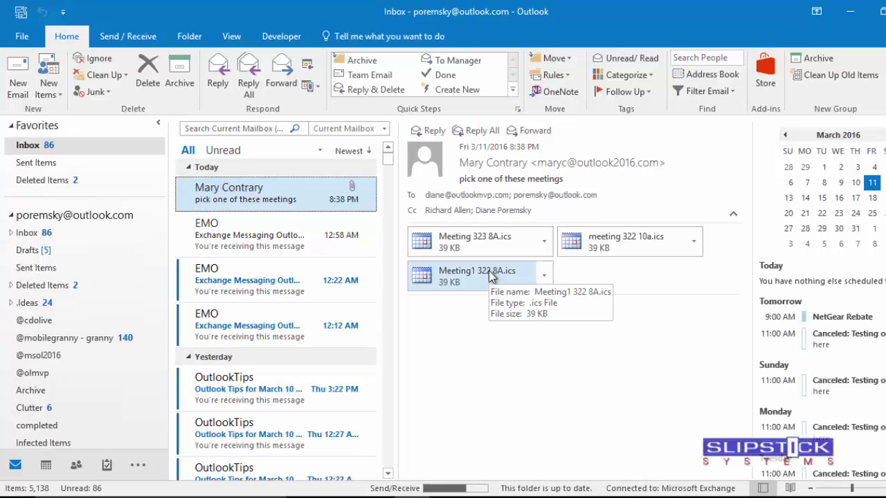
{"action": "double_click", "coordinate": [448, 284]}
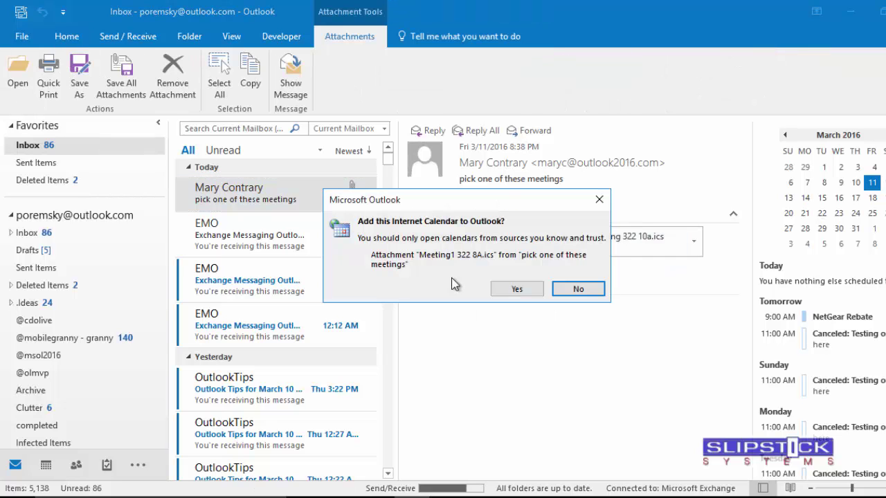
{"action": "left_click", "coordinate": [512, 291]}
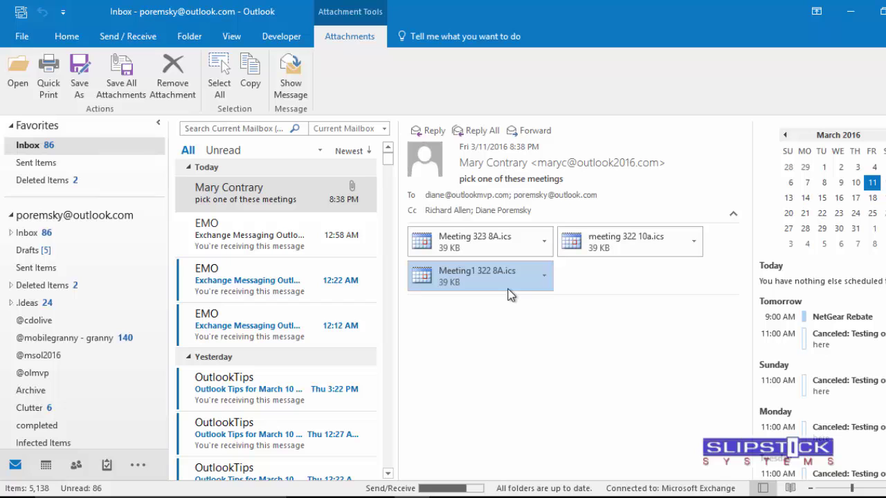
Accept the Meeting1 3/22 8A invitation and send the response now.
{"action": "double_click", "coordinate": [509, 284]}
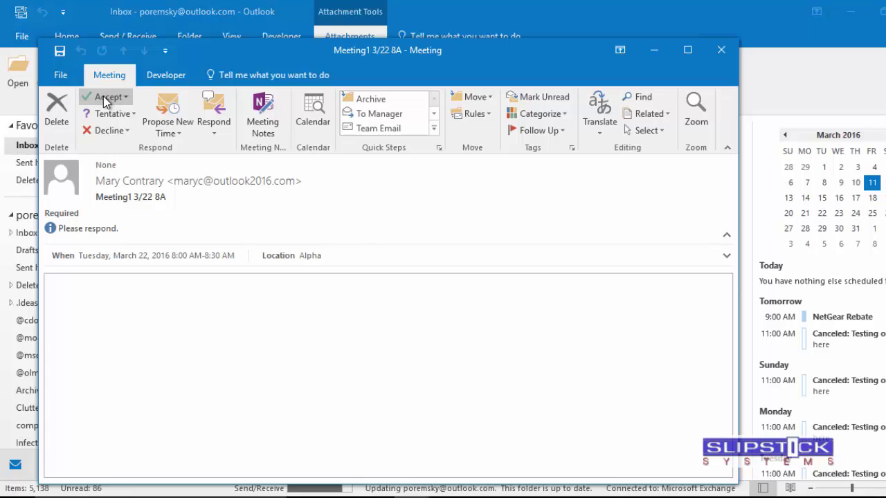
{"action": "left_click", "coordinate": [105, 99]}
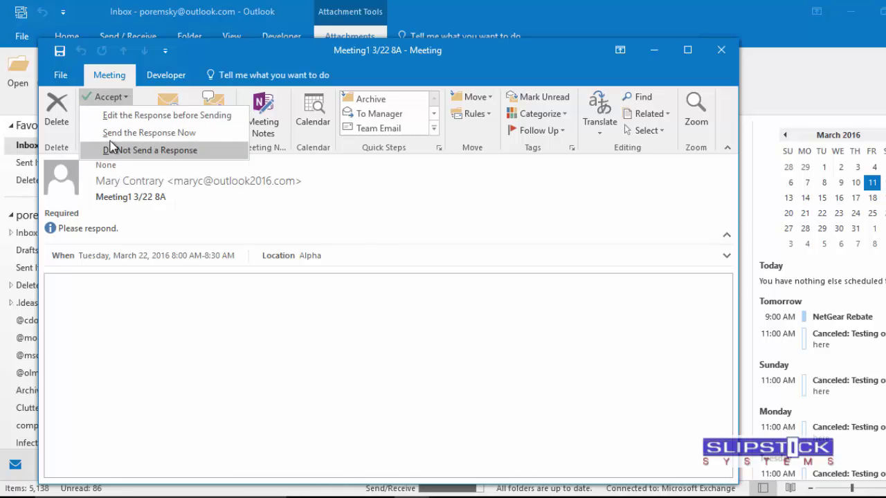
{"action": "left_click", "coordinate": [111, 132]}
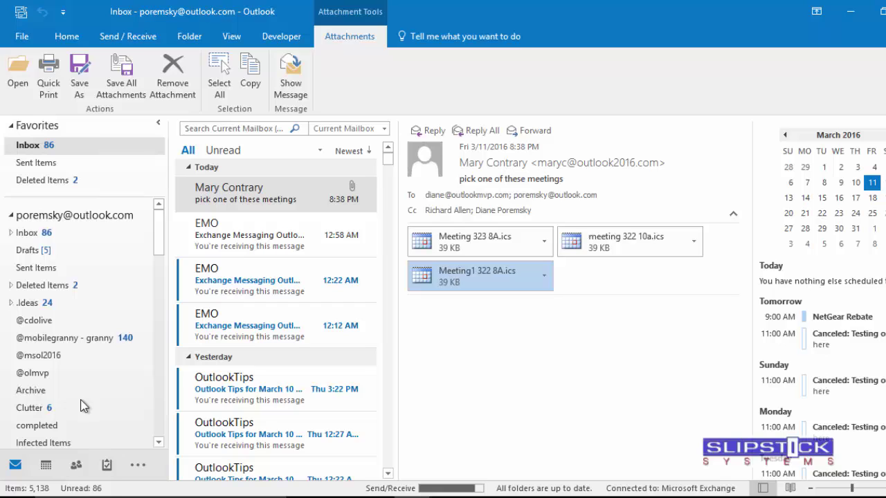
Show the recipient's March 2016 month calendar and select Meeting1 on the 22nd.
{"action": "left_click", "coordinate": [48, 466]}
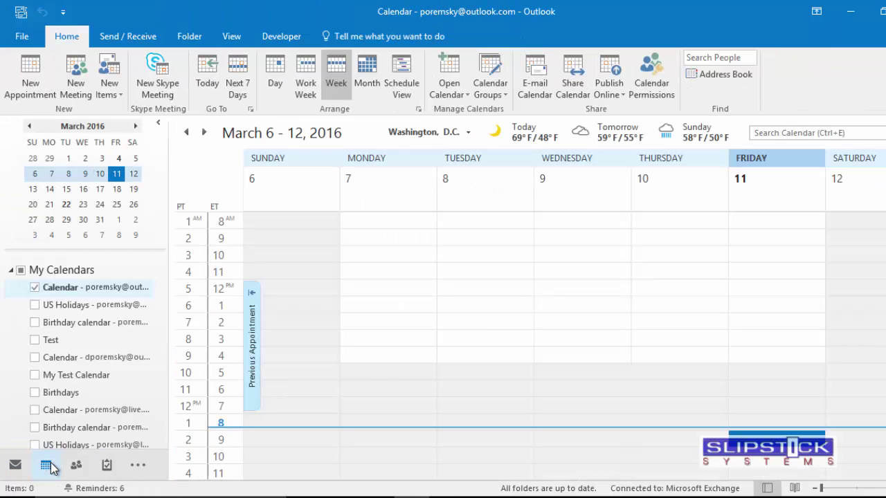
{"action": "left_click", "coordinate": [369, 65]}
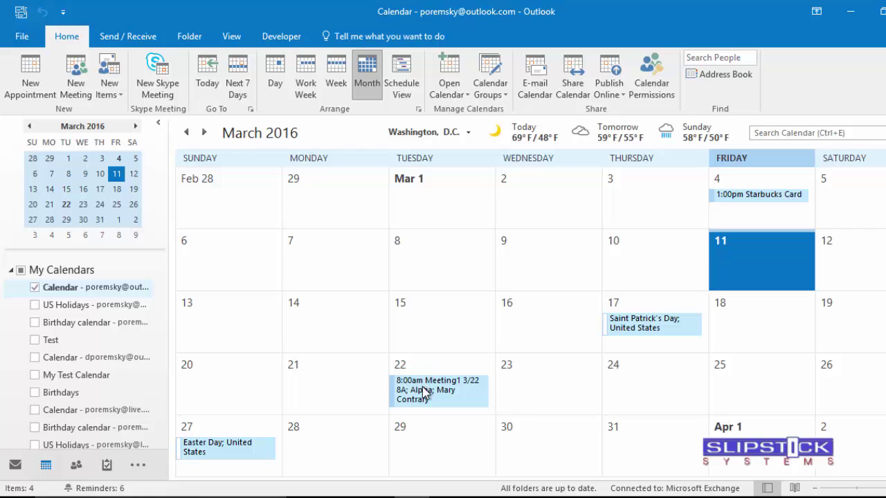
{"action": "left_click", "coordinate": [434, 402]}
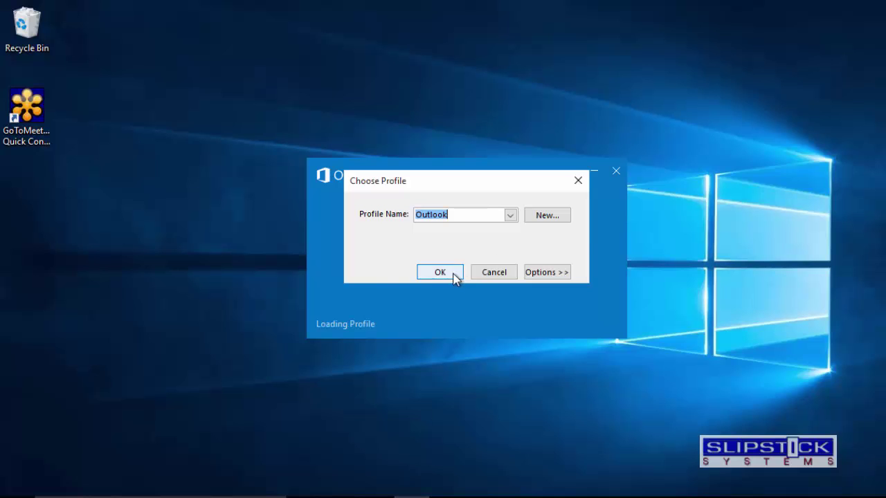
Relaunch Outlook under the organizer's profile and open Meeting1 3/22 8A.
{"action": "left_click", "coordinate": [451, 272]}
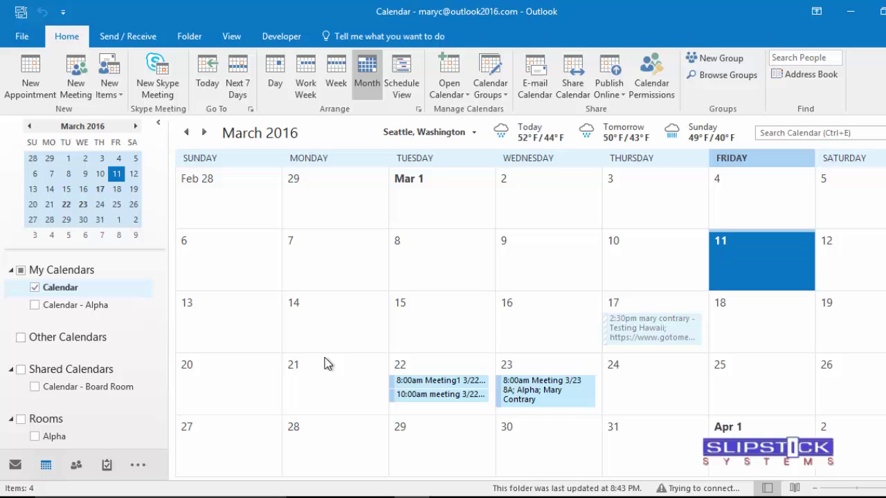
{"action": "double_click", "coordinate": [408, 383]}
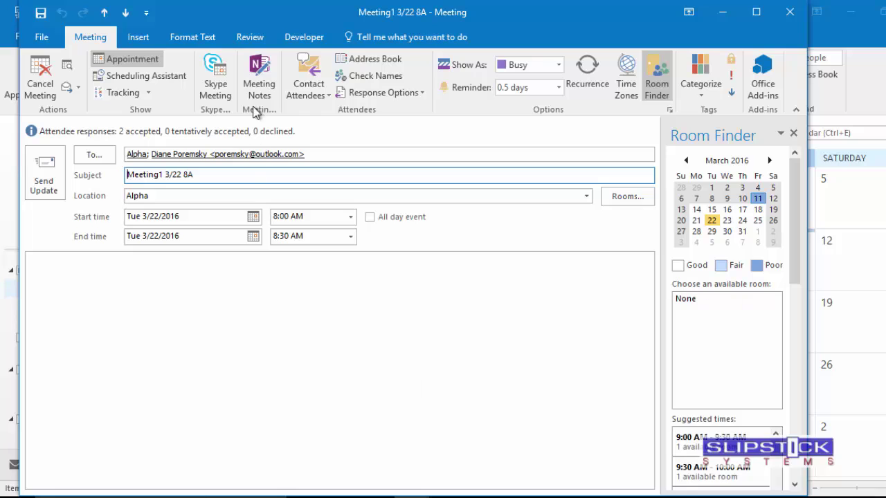
Show the Tracking list of attendee responses for Meeting1 3/22 8A.
{"action": "left_click", "coordinate": [121, 93]}
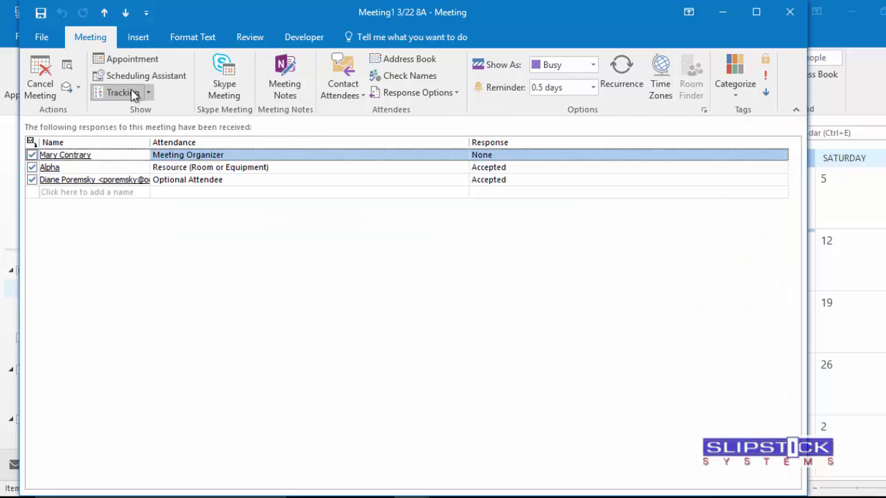